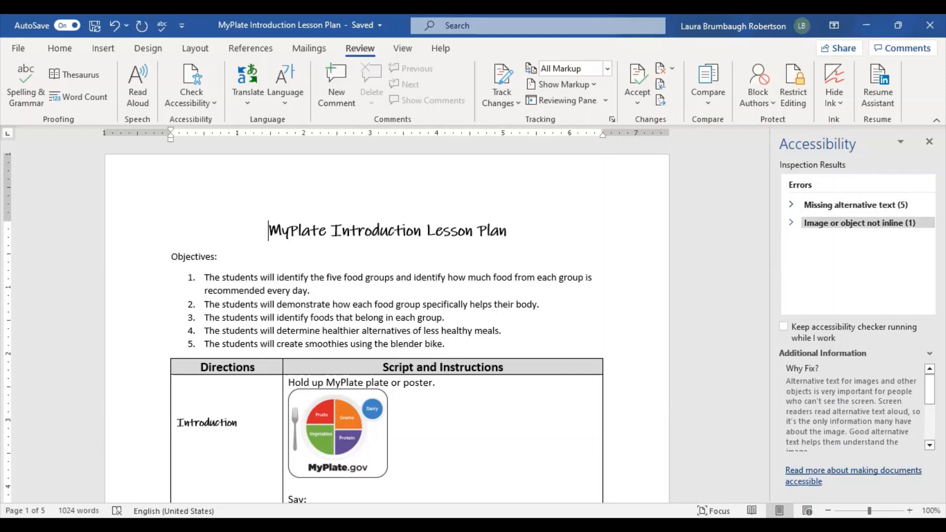
# Step: Start adding an alt text description to Picture 1, the MyPlate.gov graphic, from the missing alternative text errors
pyautogui.click(846, 208)
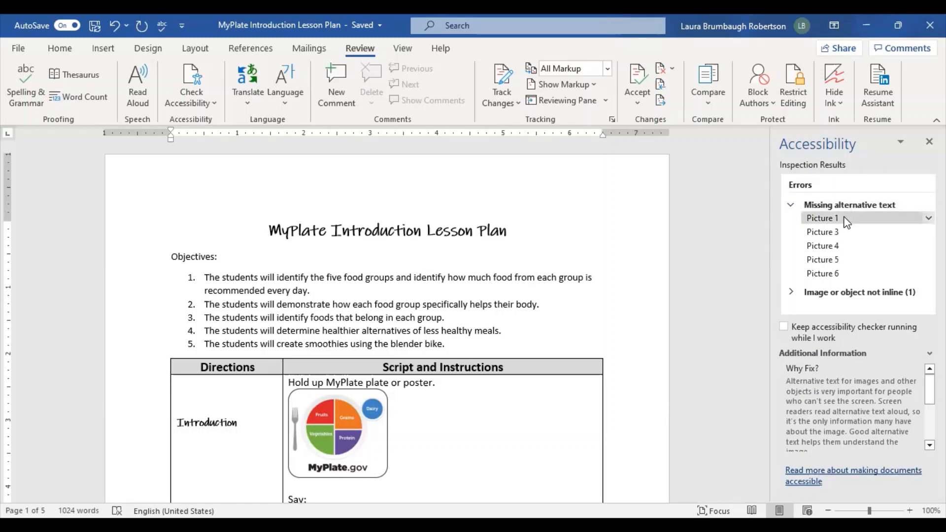
pyautogui.click(846, 220)
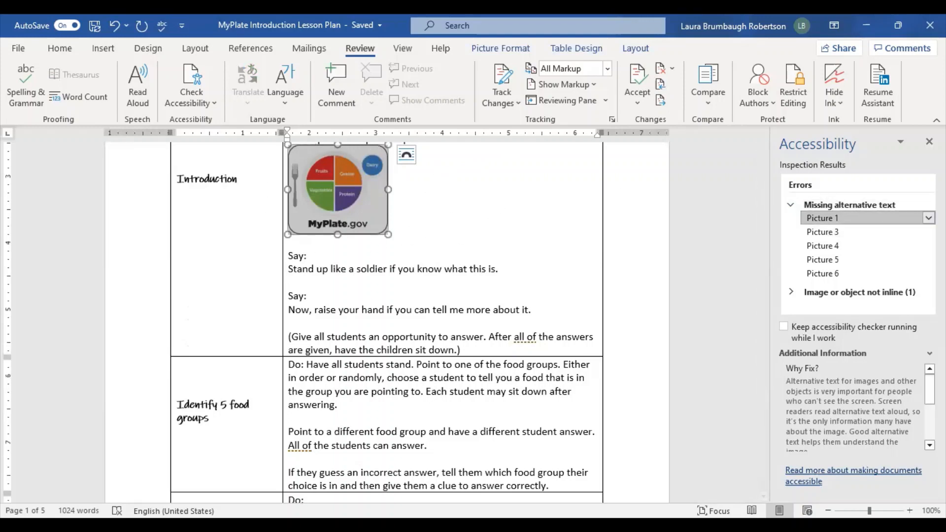
pyautogui.click(928, 218)
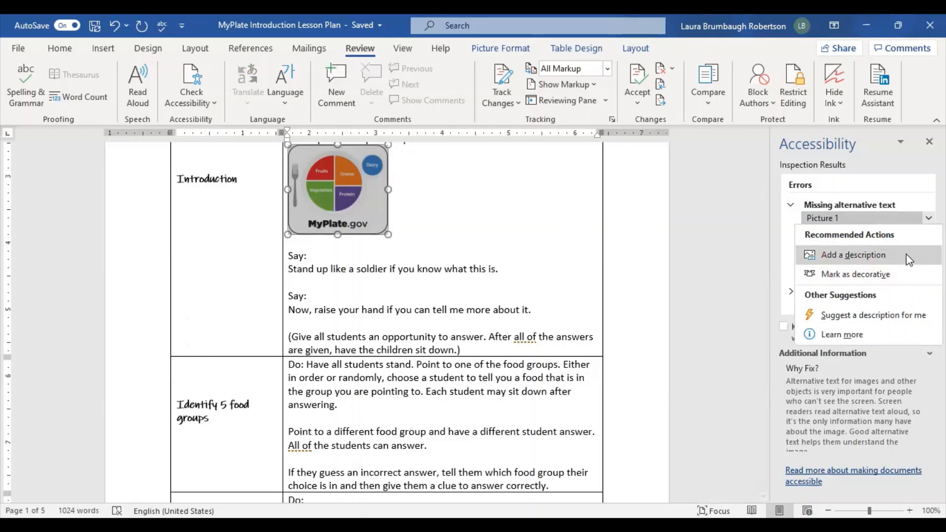
pyautogui.click(866, 260)
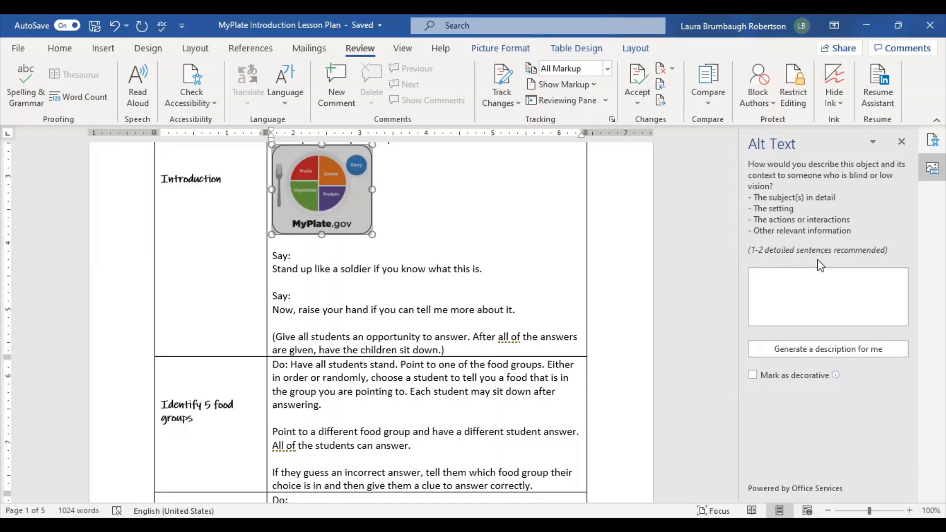
pyautogui.click(783, 279)
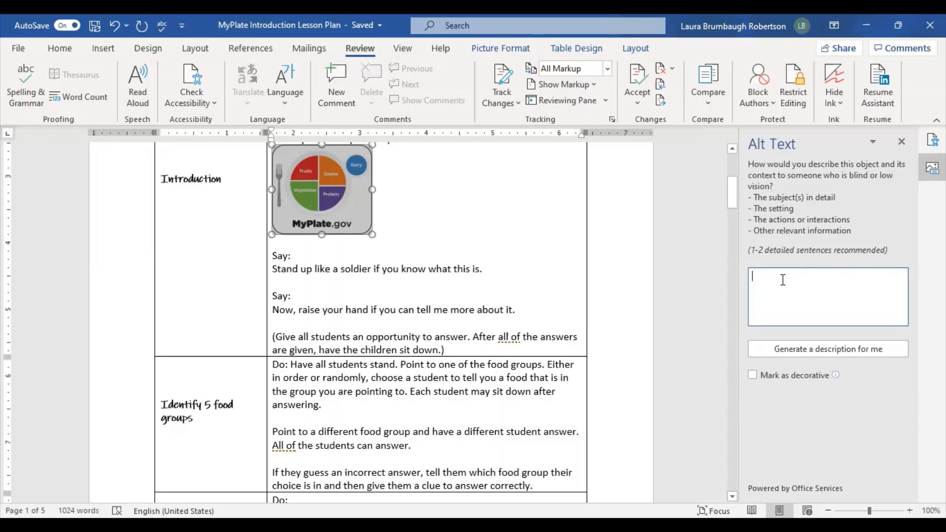
# Step: Enter the description "A graphic from USDA entitlted MyPlate that depicts a place setting with a plate and glass divided into five food groups clasified by differnt colors."
pyautogui.write('A grap')
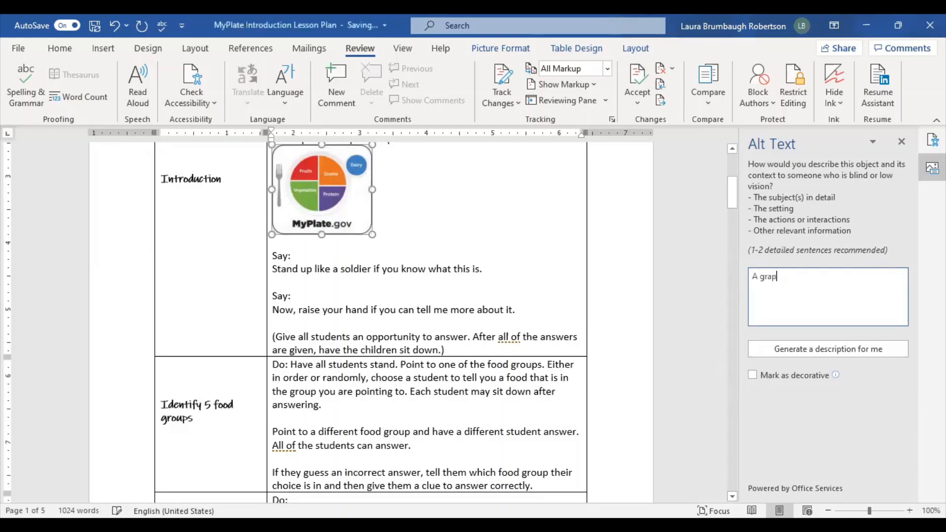
pyautogui.write('hic from USDA entitlted MyPl')
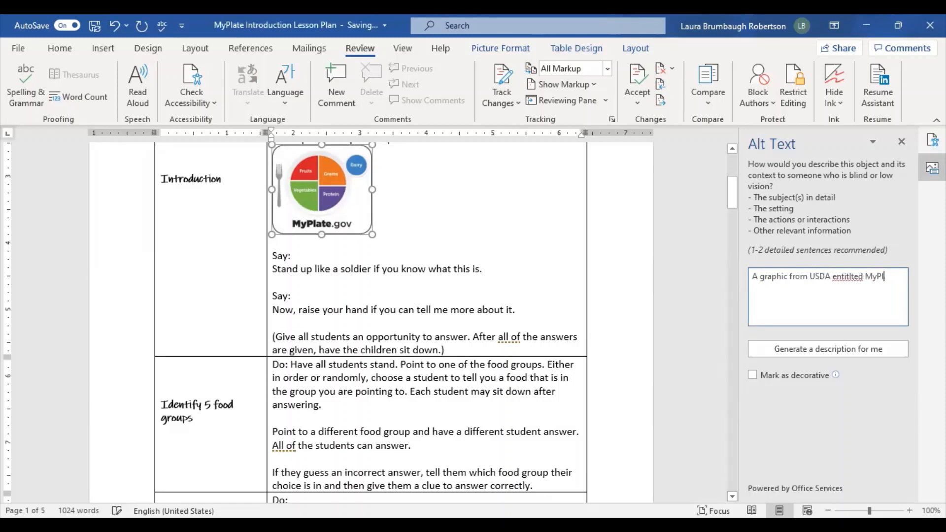
pyautogui.write('ate that depicts a place setting with a plate and g')
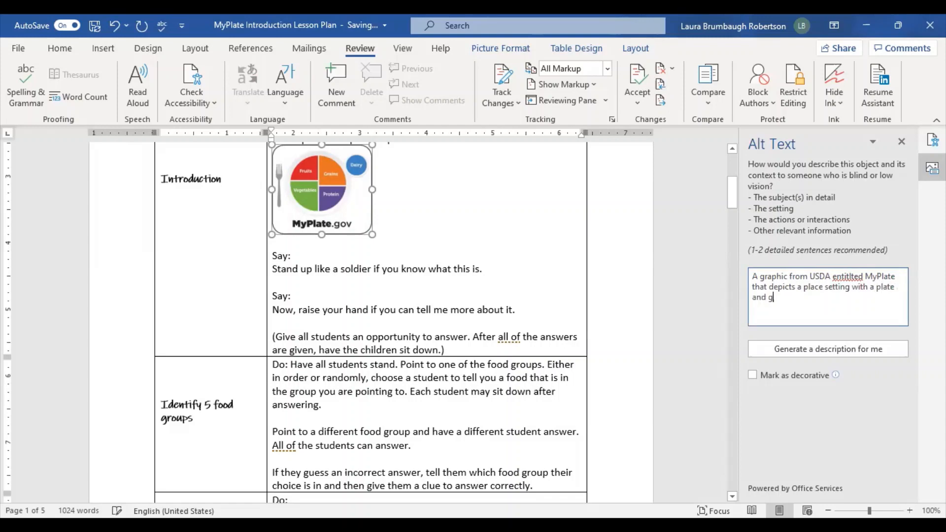
pyautogui.write('lass divided into five food grop')
pyautogui.write('ps')
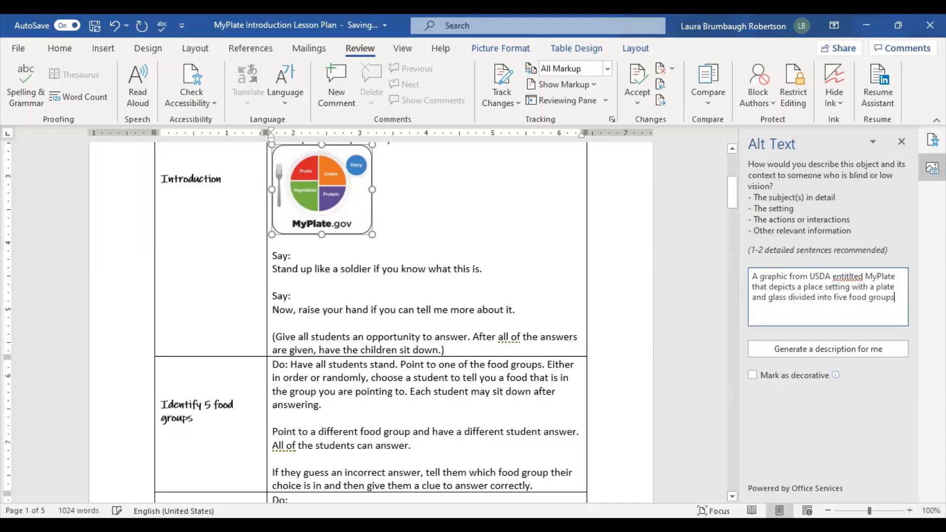
pyautogui.write(' clasified by differnt col')
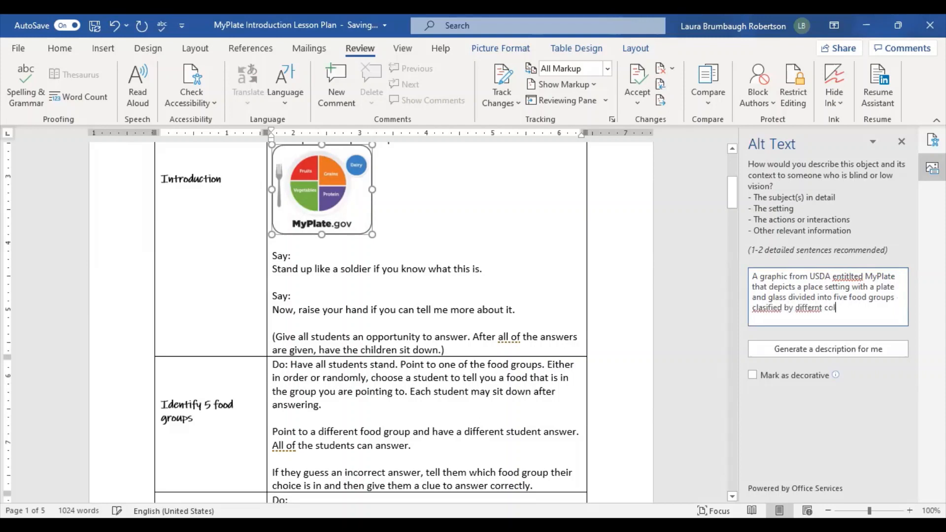
# Step: Continue the description with "Fruits are red, vegetalbes are green, grains are organe, protein is purple, and dairy is blue."
pyautogui.write('ors. Fruis')
pyautogui.press('BackSpace')
pyautogui.press('BackSpace')
pyautogui.write('ts are red, vegetalbes are green, grains a')
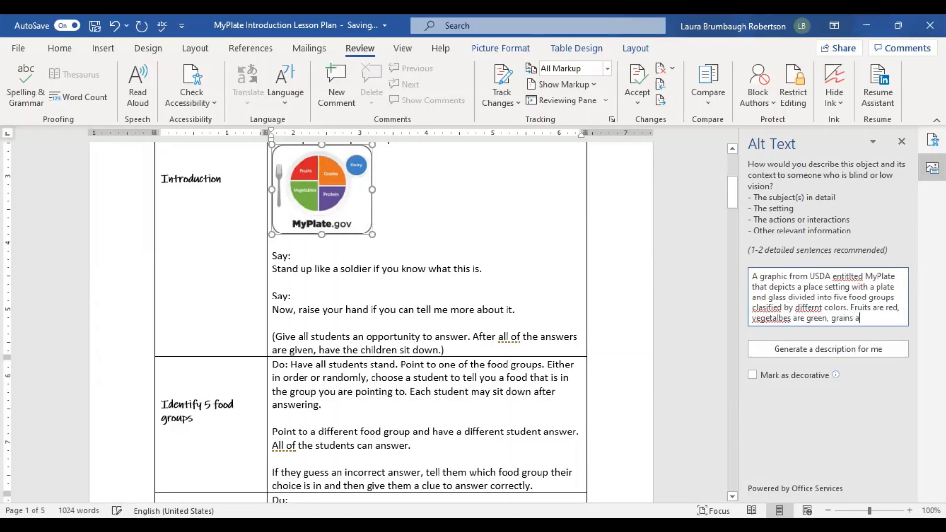
pyautogui.write('re organe, and p')
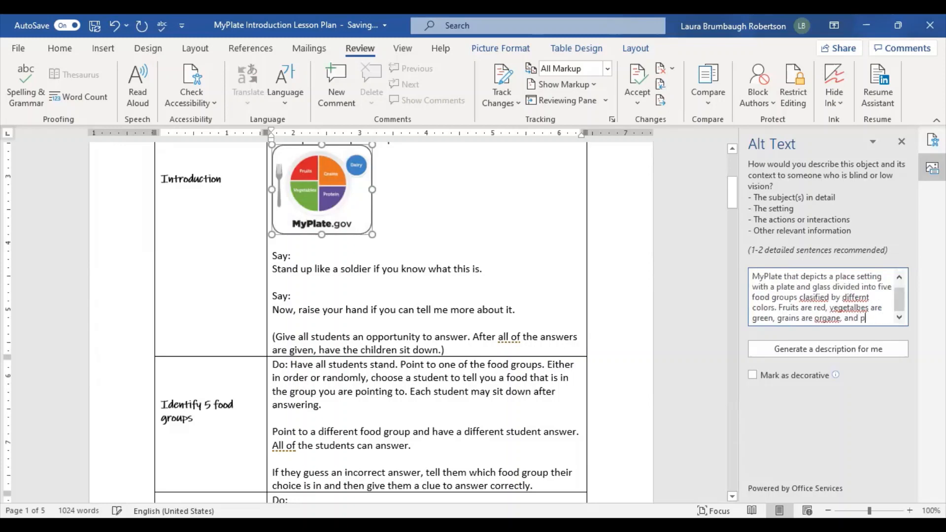
pyautogui.press('BackSpace')
pyautogui.press('BackSpace')
pyautogui.press('BackSpace')
pyautogui.press('BackSpace')
pyautogui.write('protein is purple')
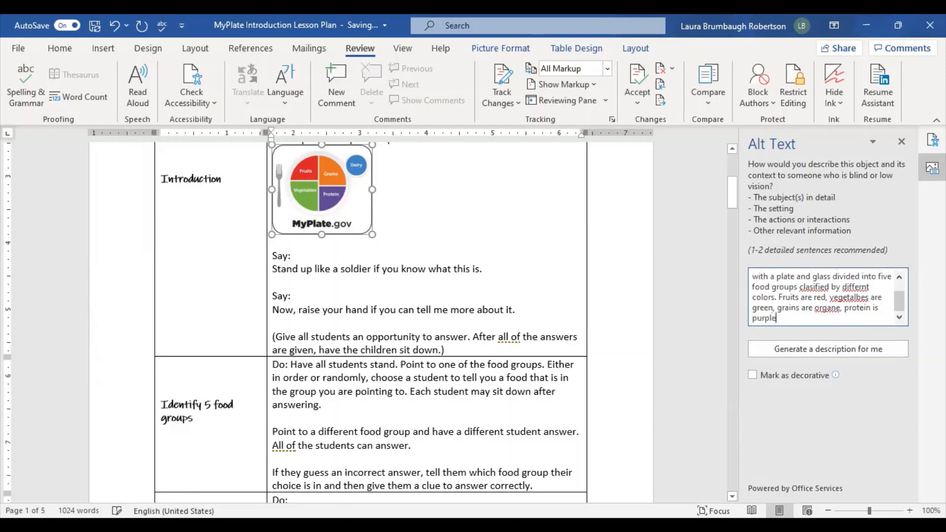
pyautogui.write(', and dairy is blue.')
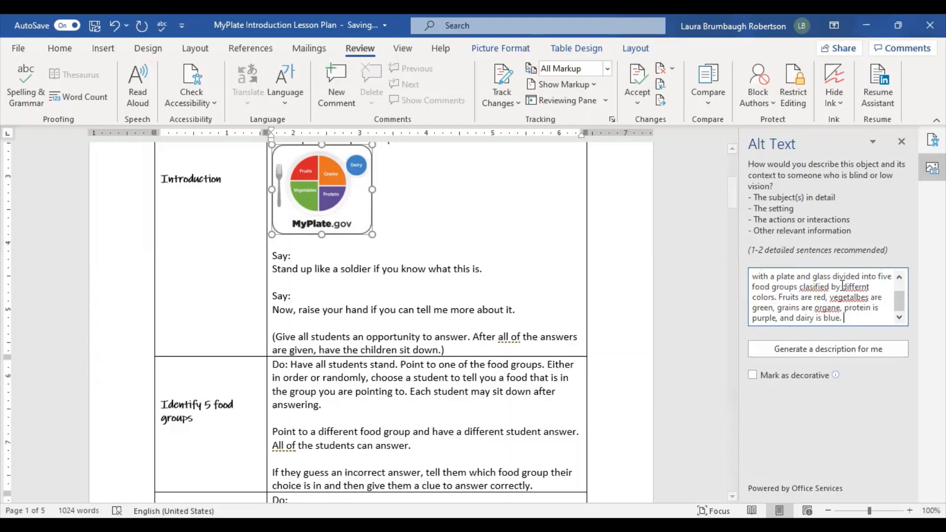
# Step: Correct the misspelled words in the description's first sentence to "entitled", "classified" and "different"
pyautogui.scroll(1, 842, 286)
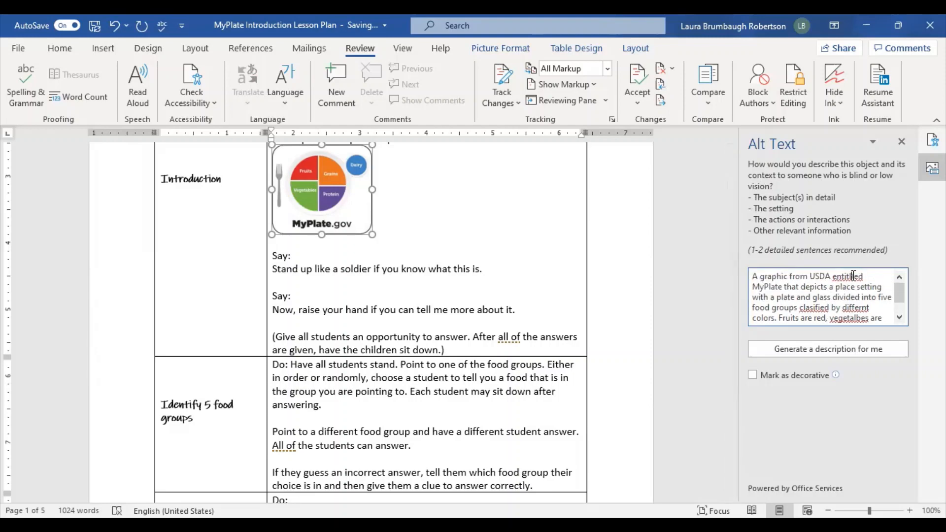
pyautogui.rightClick(853, 276)
pyautogui.click(894, 286)
pyautogui.rightClick(796, 309)
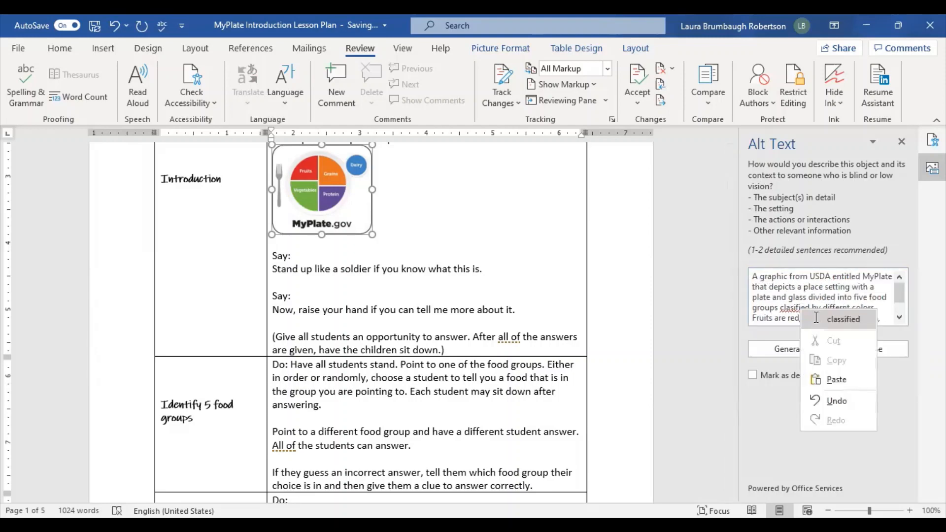
pyautogui.click(838, 318)
pyautogui.rightClick(858, 310)
pyautogui.click(829, 319)
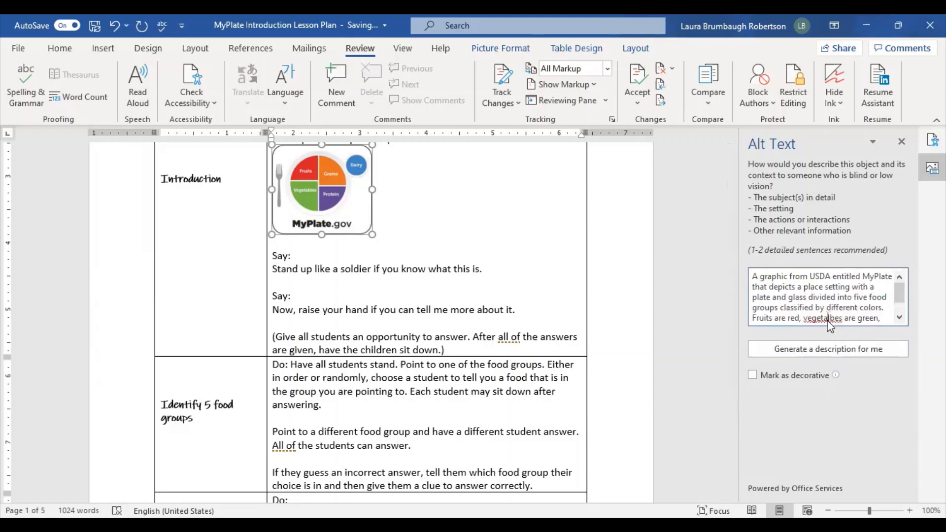
# Step: Correct the misspelled words in the description's second sentence to "vegetables" and "orange", and close the alt text
pyautogui.rightClick(828, 320)
pyautogui.click(872, 331)
pyautogui.scroll(-1, 828, 305)
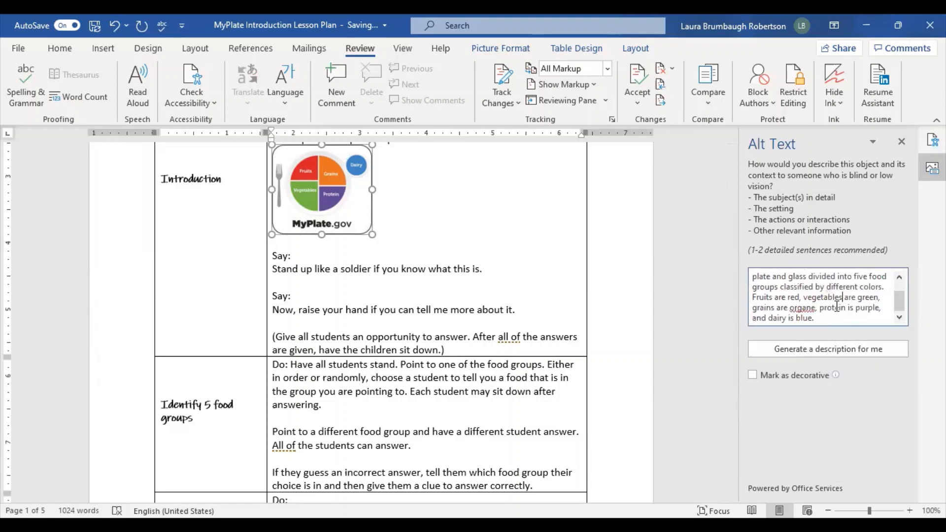
pyautogui.rightClick(812, 309)
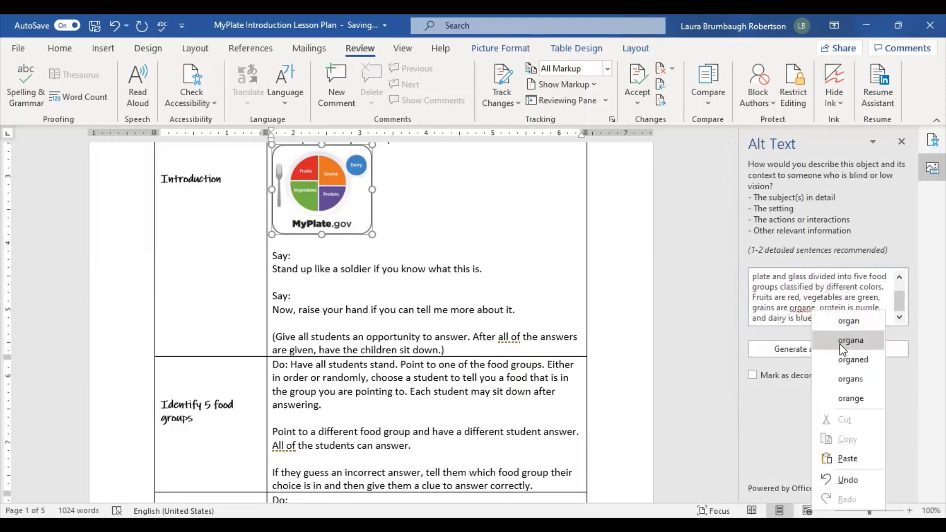
pyautogui.click(851, 399)
pyautogui.scroll(2, 836, 315)
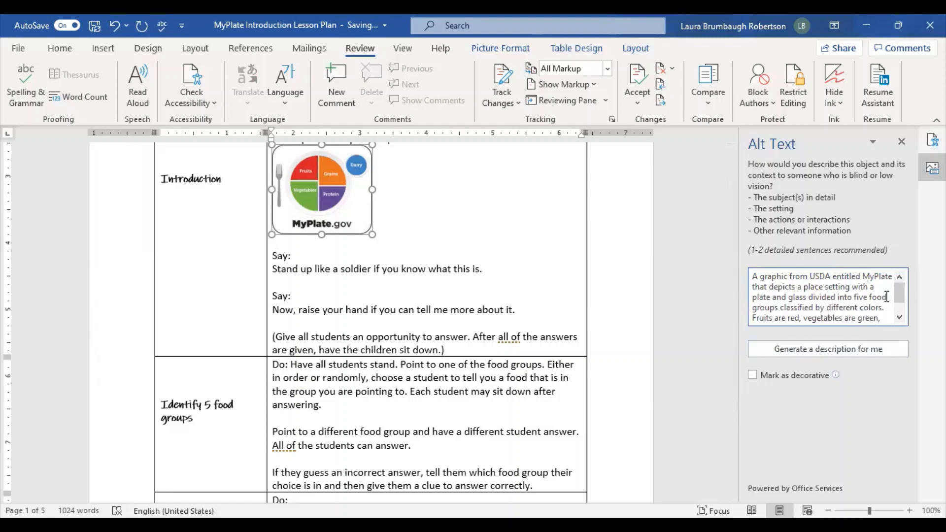
pyautogui.click(903, 144)
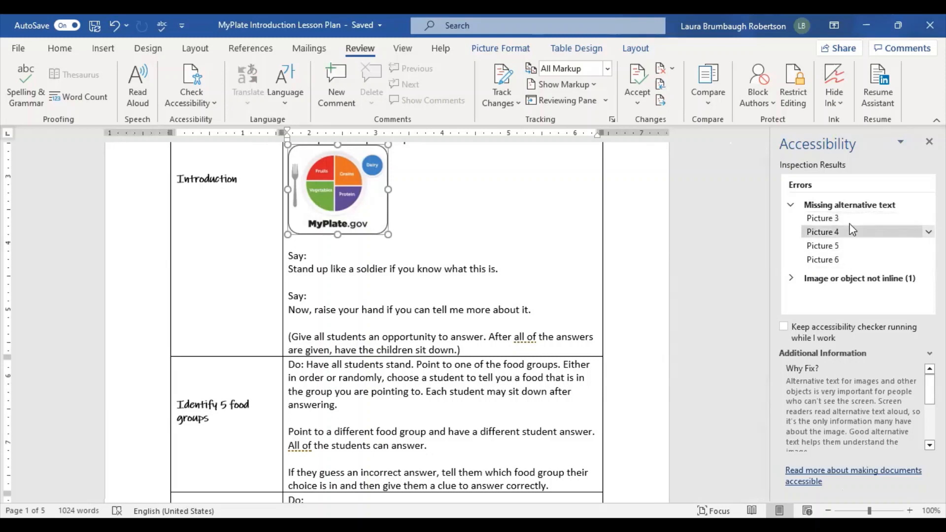
# Step: Fix the image not inline error by placing Picture 2, the Grains image beside Servings Each Day, inline
pyautogui.click(791, 206)
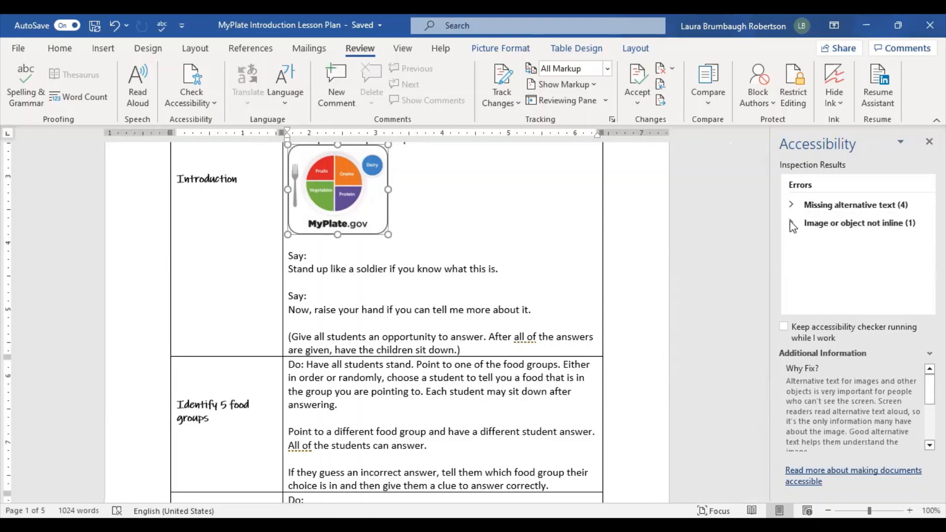
pyautogui.click(882, 224)
pyautogui.click(825, 238)
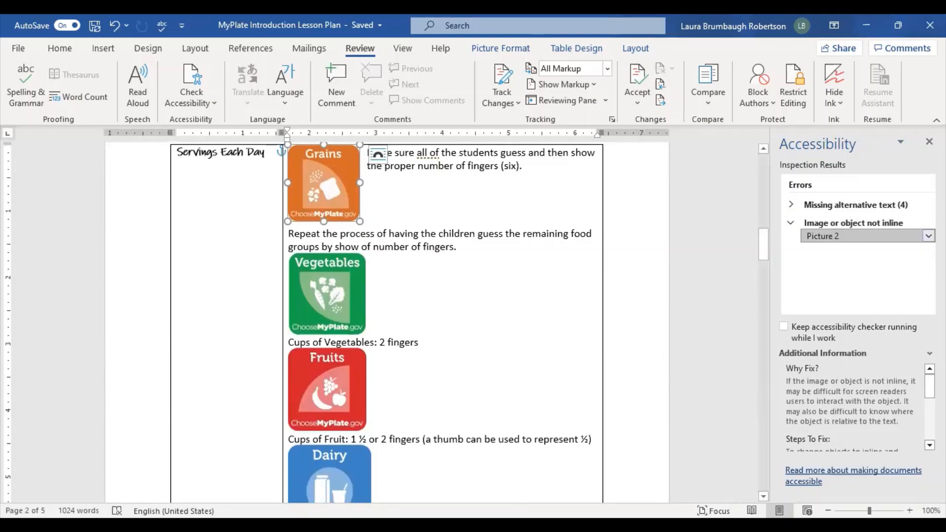
pyautogui.click(929, 236)
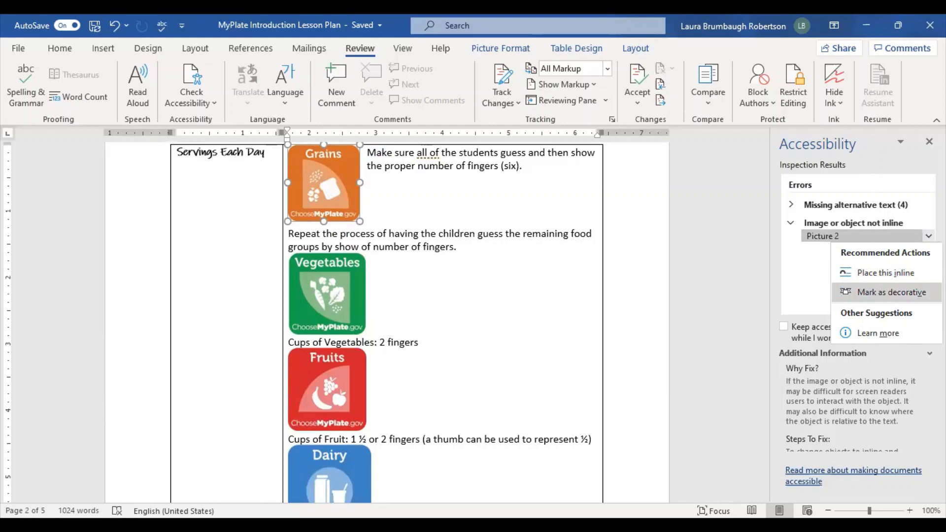
pyautogui.click(905, 277)
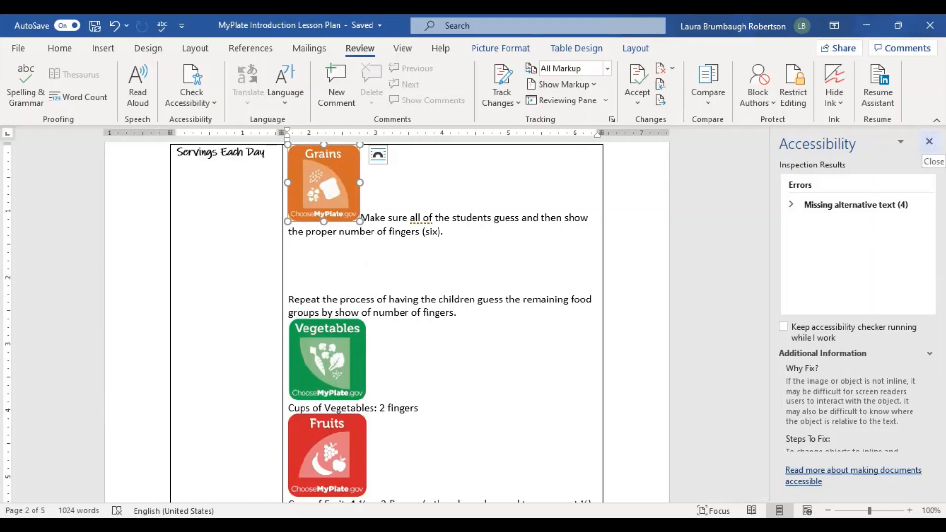
# Step: Close the accessibility inspection results and return to the beginning of the lesson plan
pyautogui.click(930, 142)
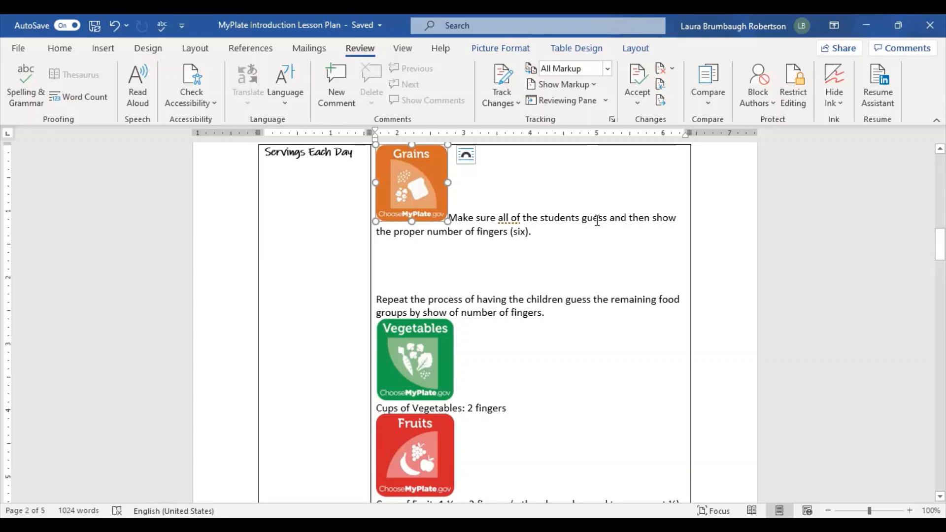
pyautogui.scroll(-1, 594, 221)
pyautogui.scroll(18, 599, 217)
pyautogui.scroll(6, 598, 219)
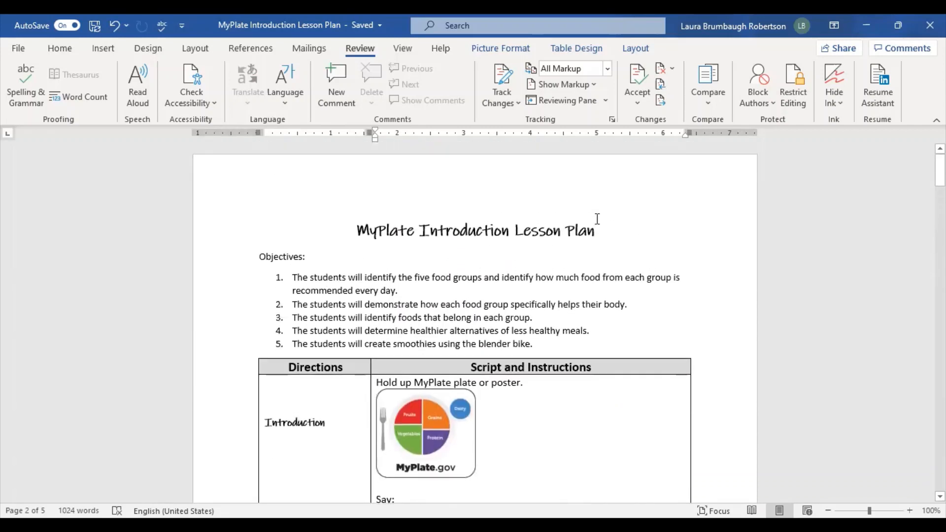